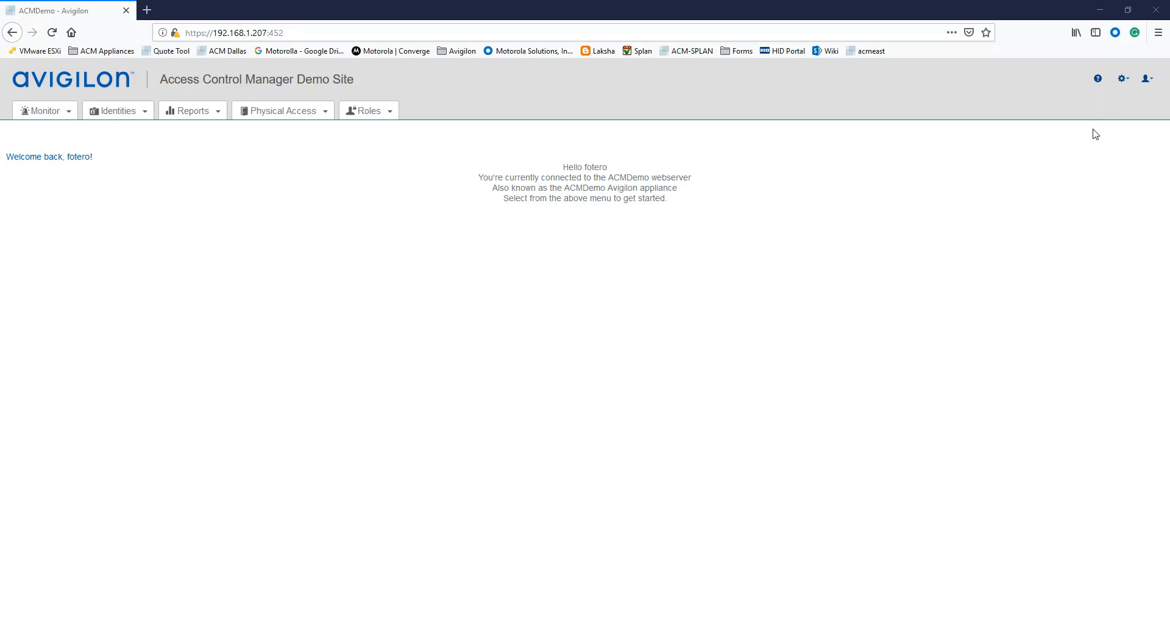
# Open the appliance settings and view the software version and licensing information
pyautogui.click(1124, 79)
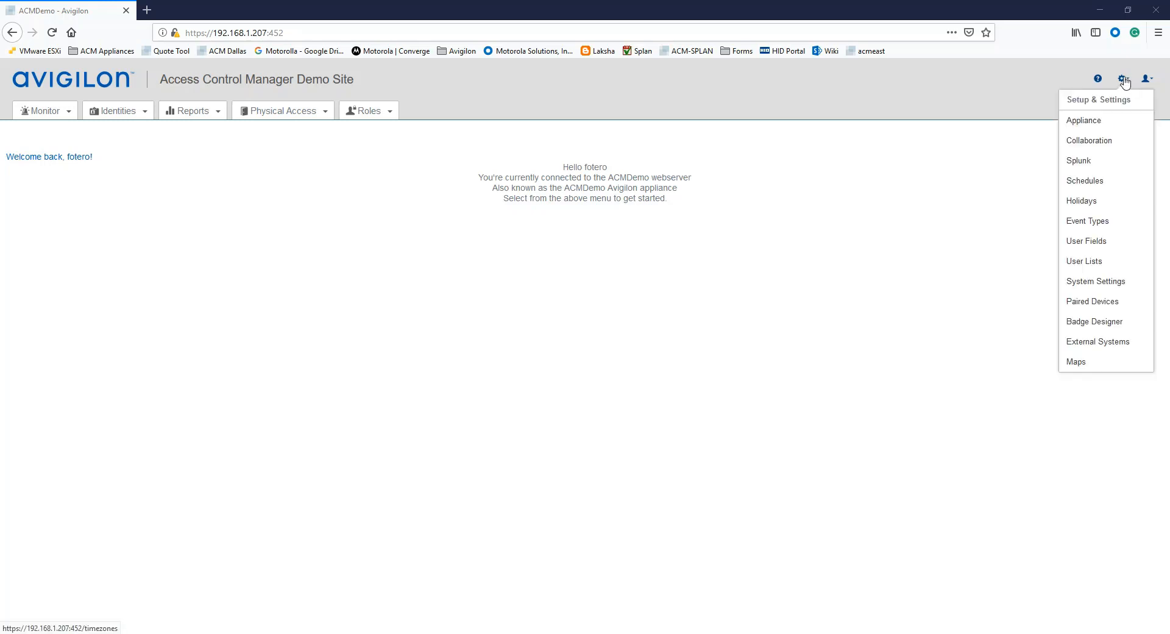
pyautogui.click(1086, 125)
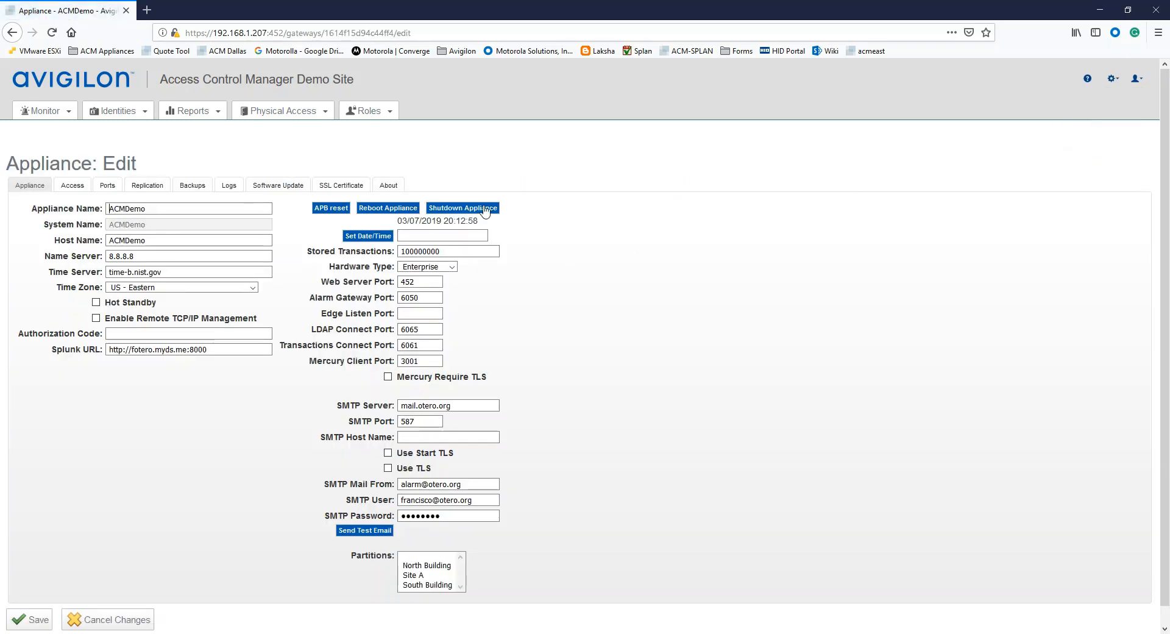
pyautogui.click(392, 188)
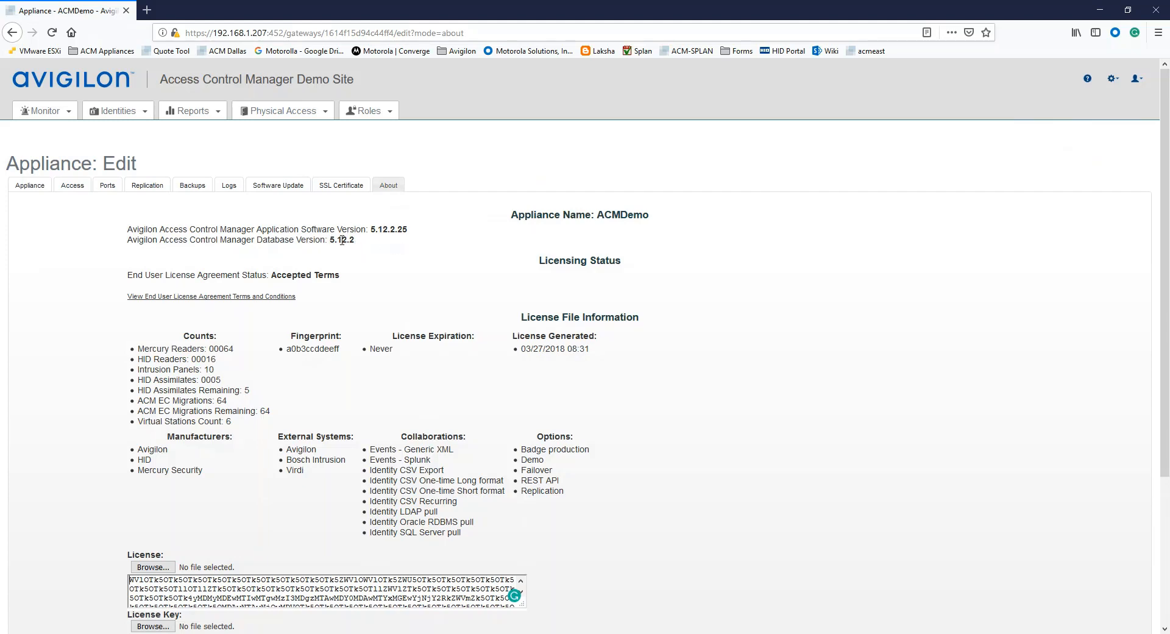
# Start a new appliance backup named "Initial configuration" with Local Drive as the backup type
pyautogui.click(192, 186)
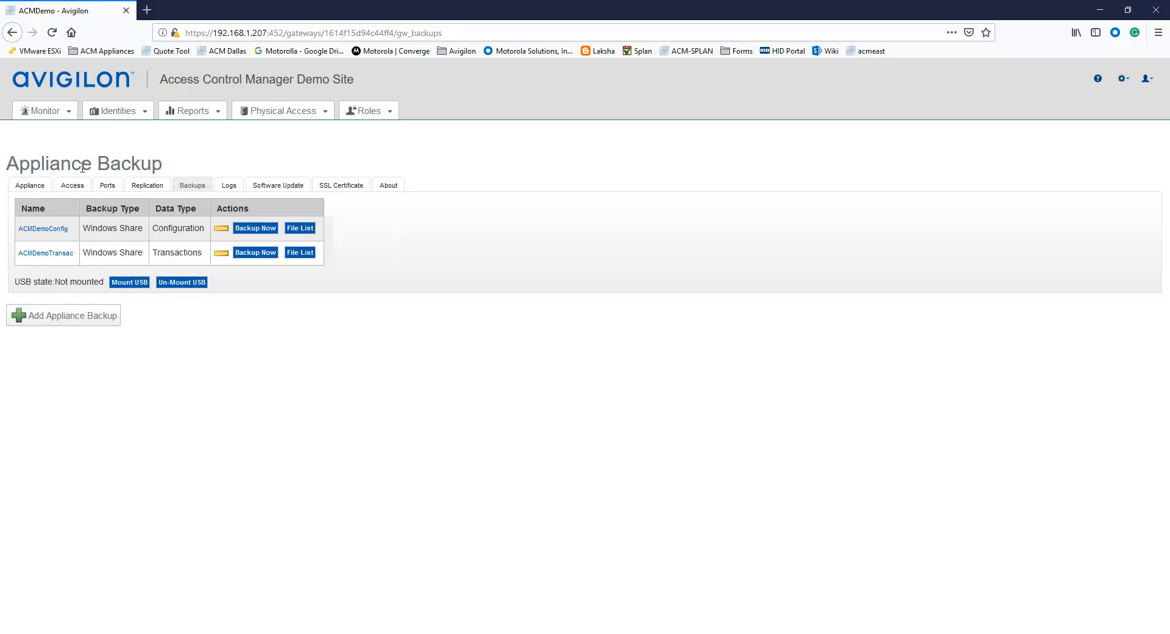
pyautogui.click(70, 319)
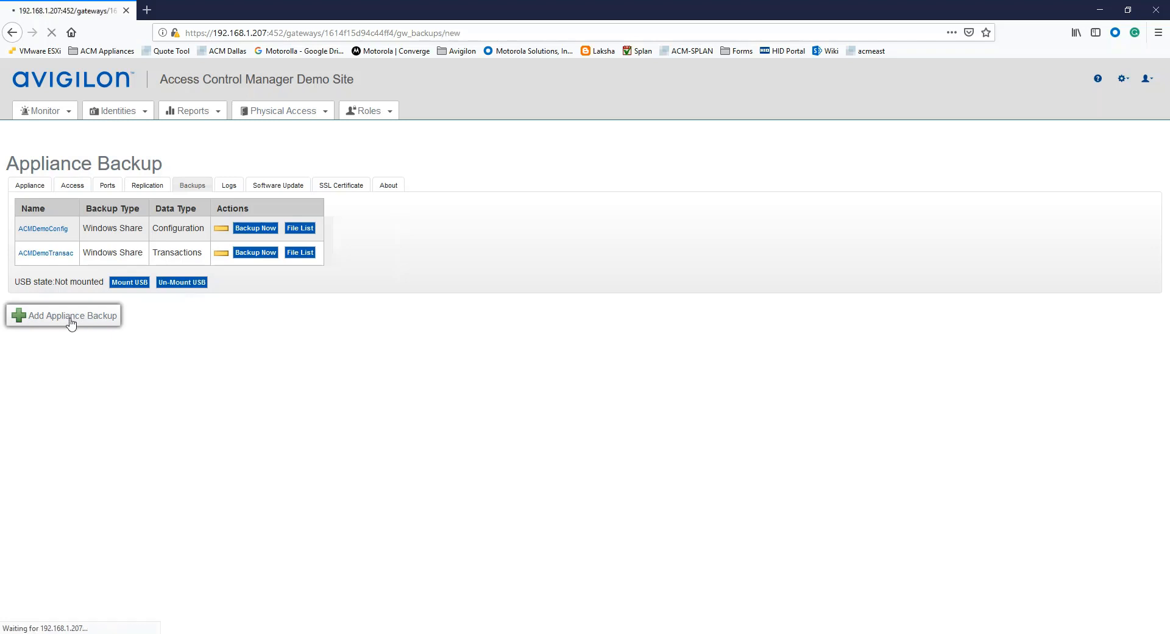
pyautogui.click(109, 209)
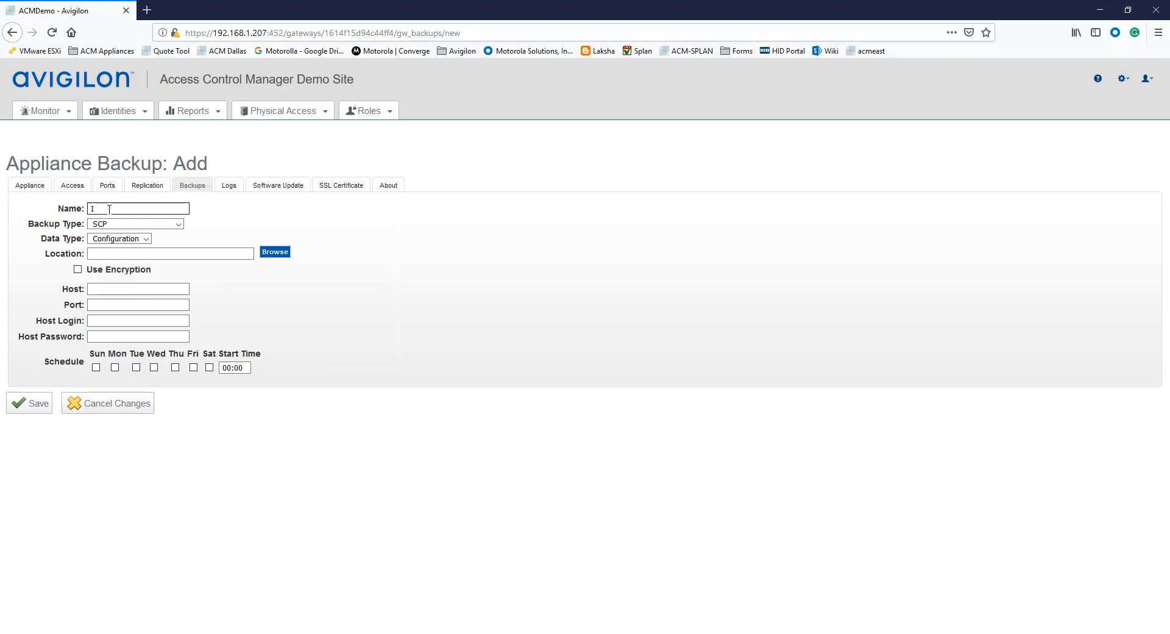
pyautogui.write('Initial configuration')
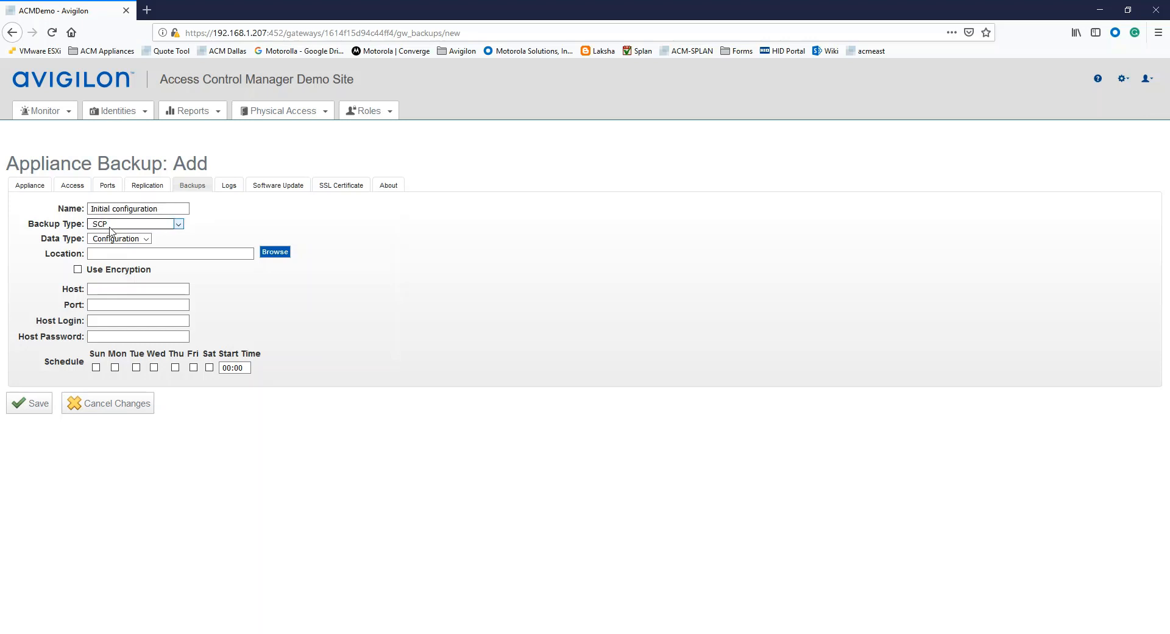
pyautogui.click(115, 226)
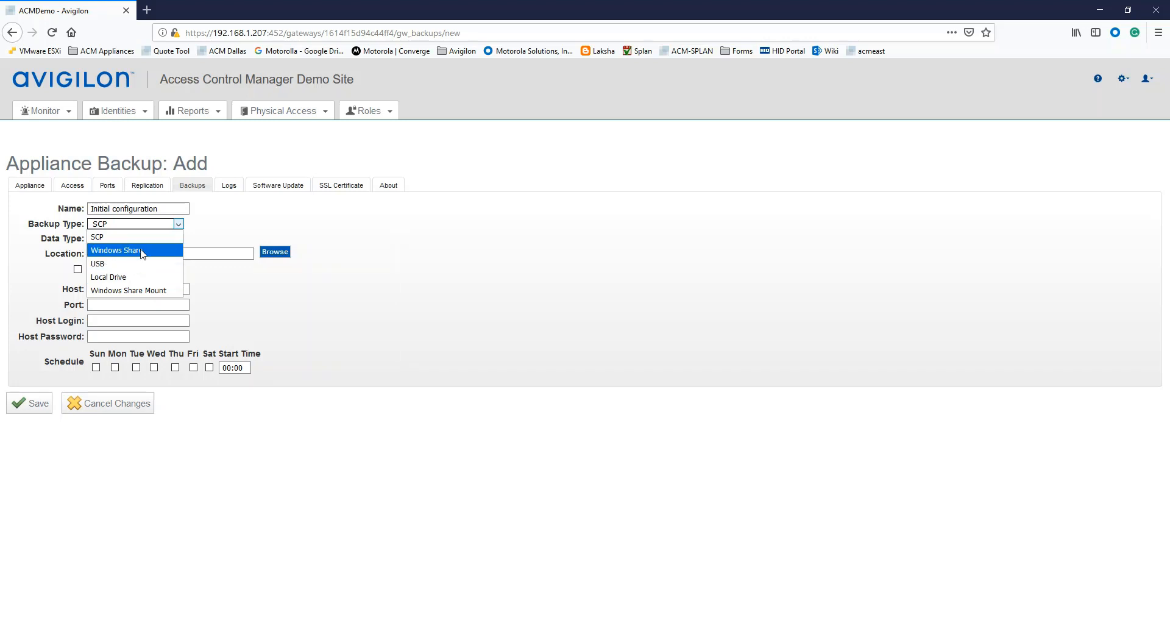
pyautogui.click(115, 279)
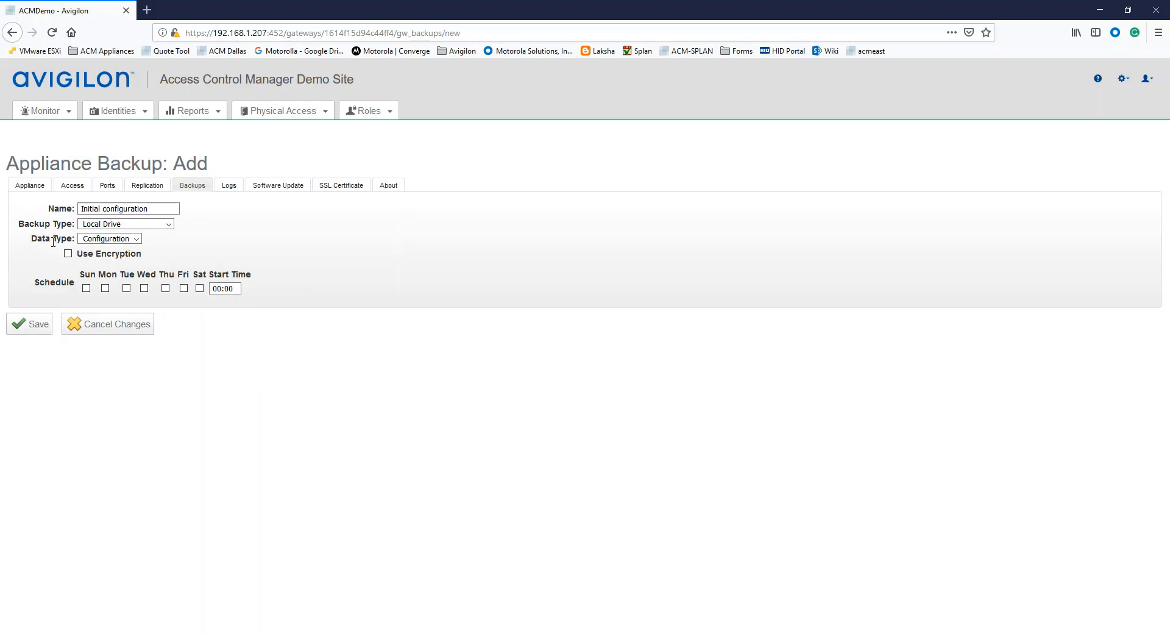
# Choose Configuration as the backup's data type, keep Local Drive as its backup type, and save the backup plan
pyautogui.click(135, 240)
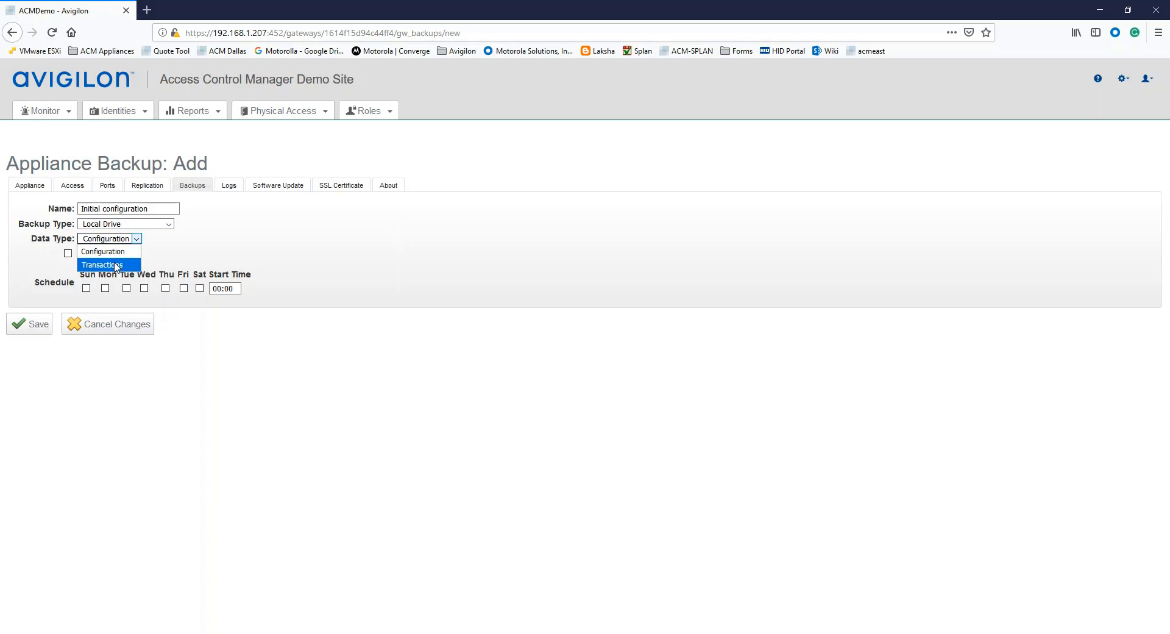
pyautogui.click(96, 252)
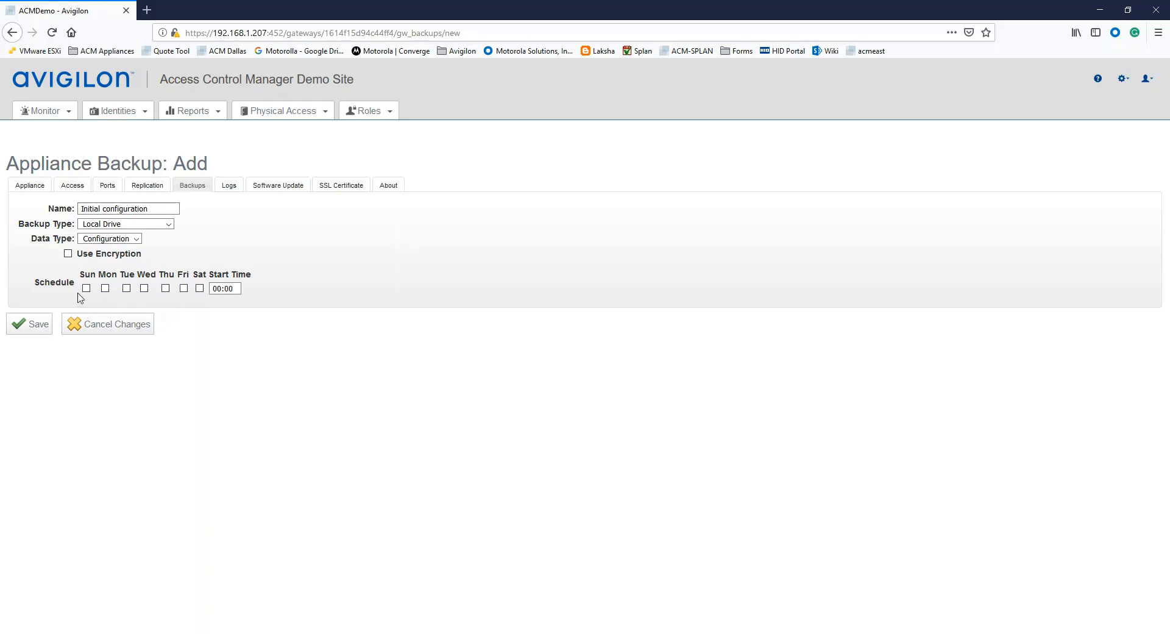
pyautogui.click(213, 293)
pyautogui.click(168, 224)
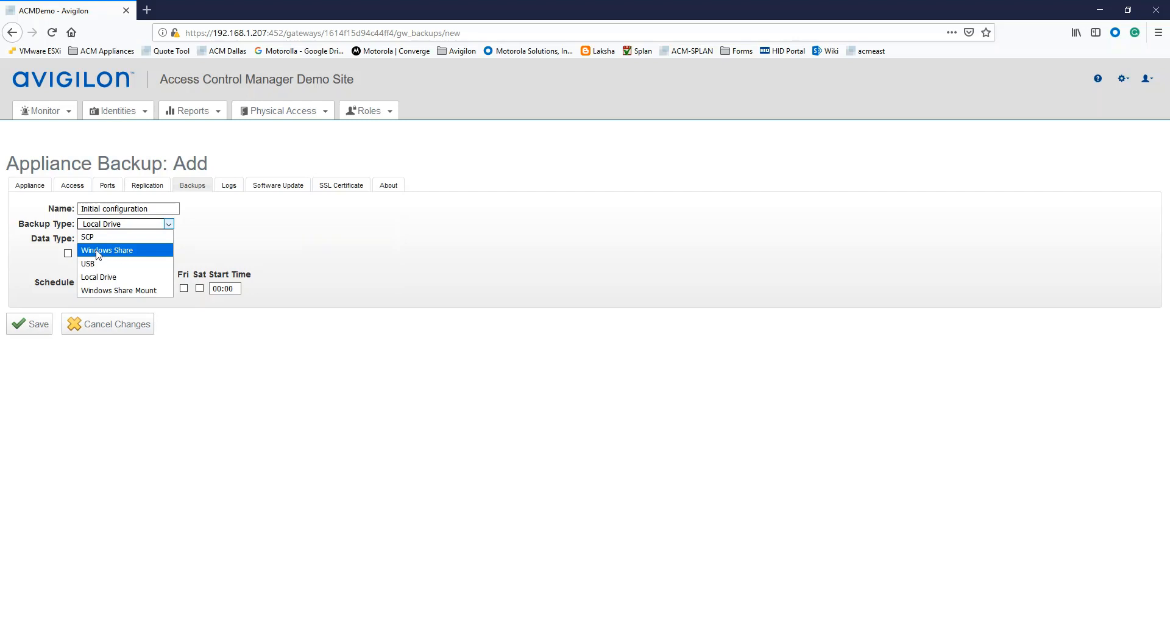
pyautogui.click(101, 278)
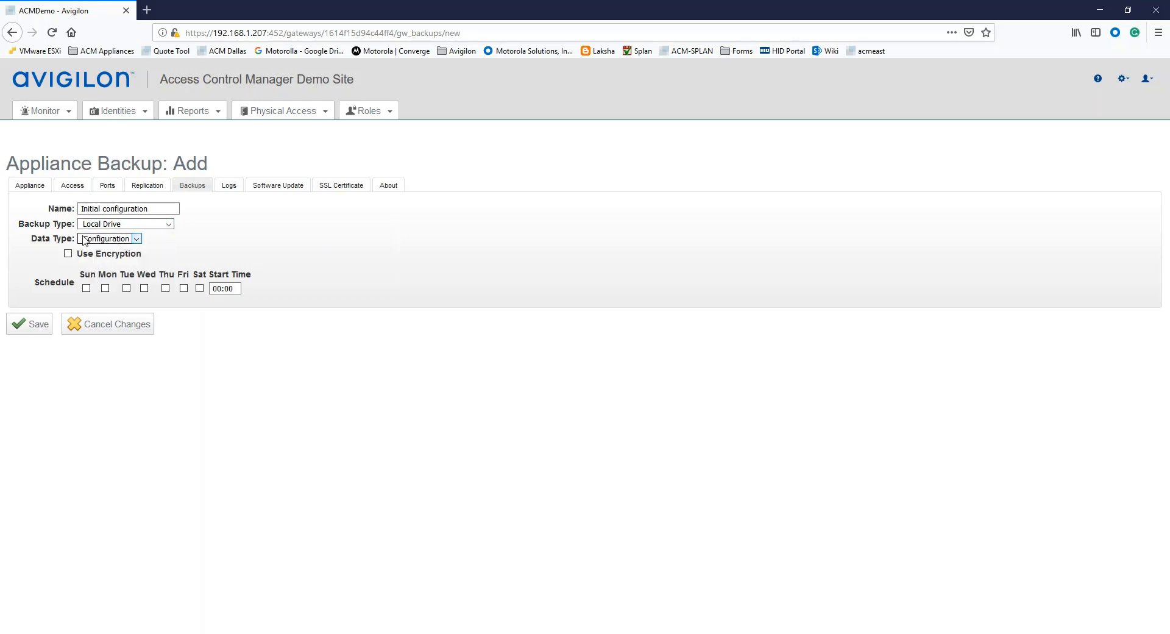
pyautogui.click(26, 329)
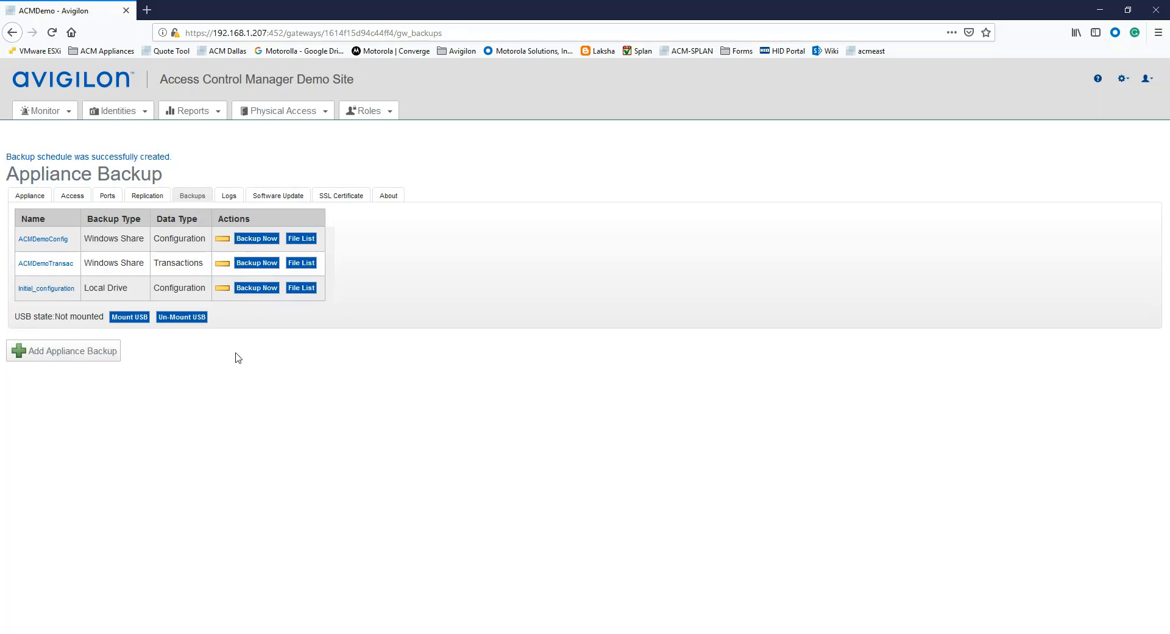
# Run the Initial_configuration backup immediately, check the download prompt for its backup file, and dismiss it without saving
pyautogui.click(246, 290)
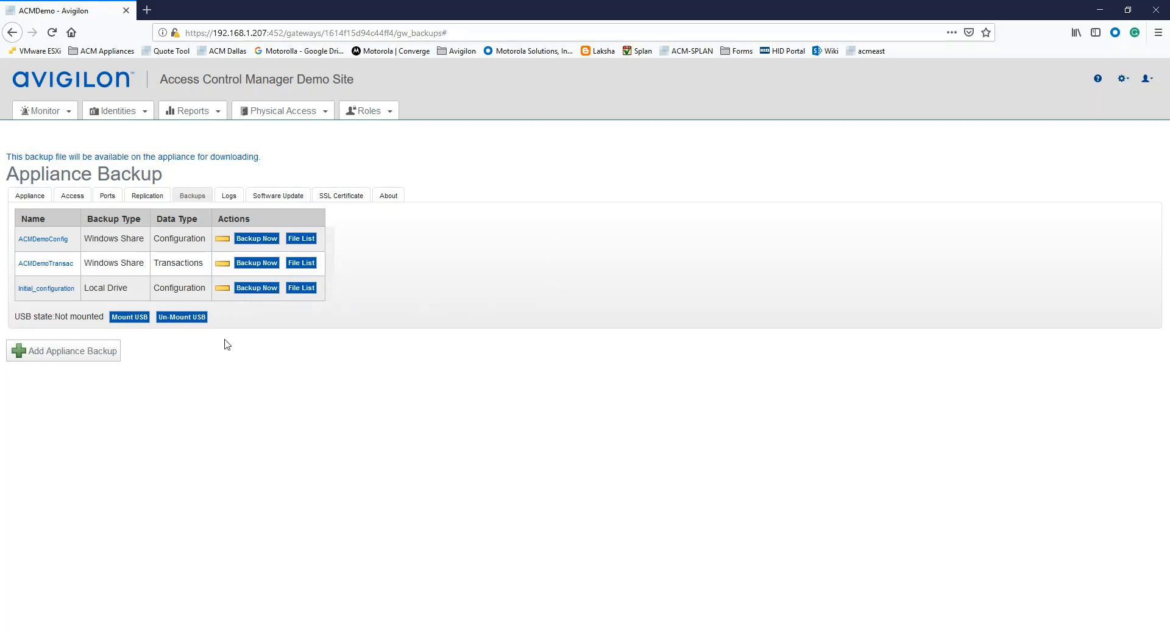
pyautogui.click(300, 289)
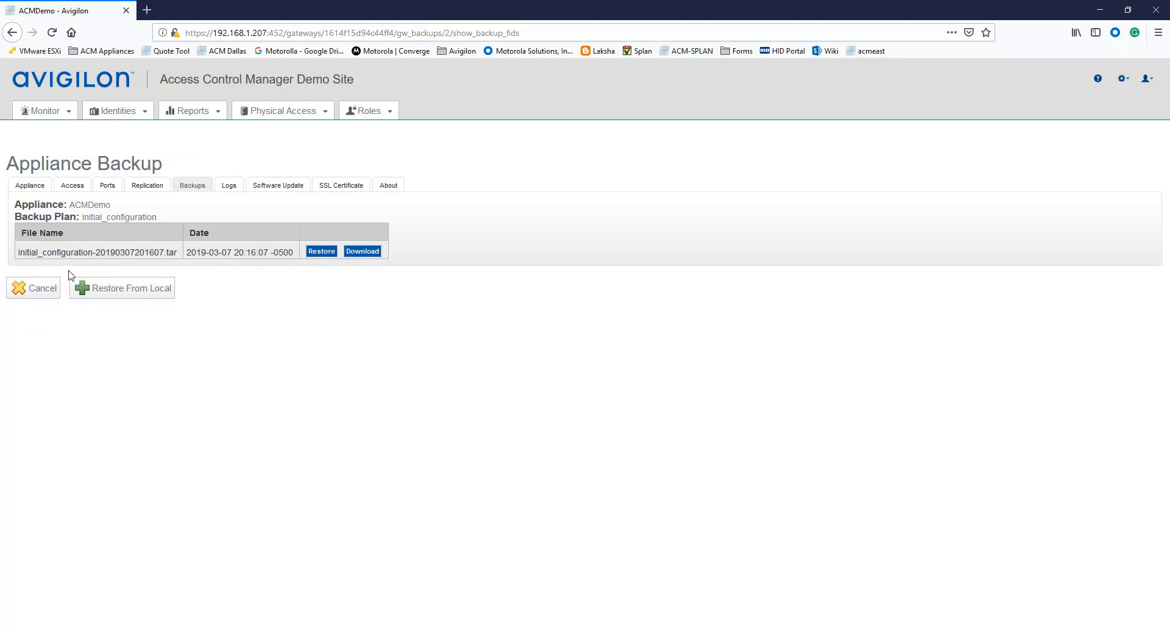
pyautogui.click(362, 251)
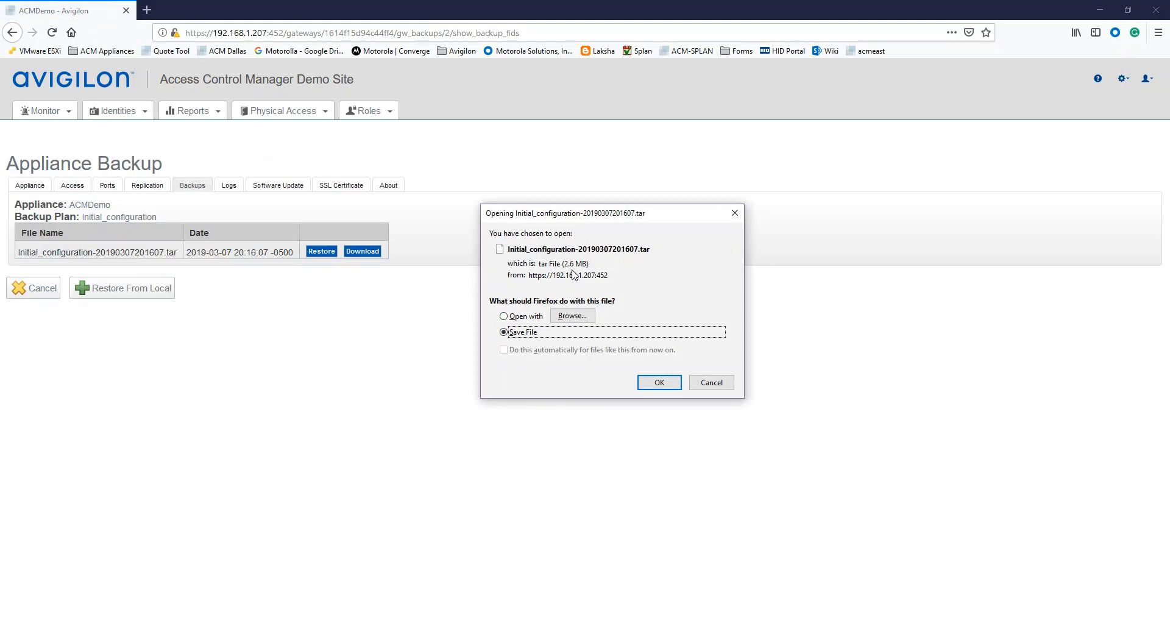
pyautogui.click(720, 380)
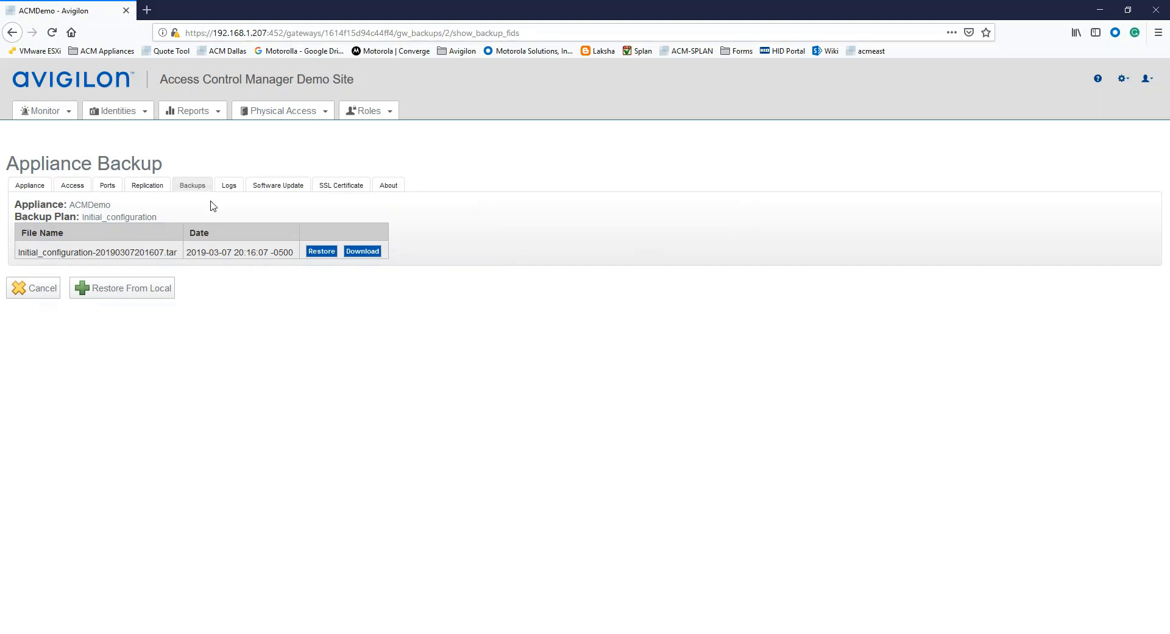
# Add and save an appliance backup named "Transactions" with backup type Local Drive and data type Transactions
pyautogui.click(191, 186)
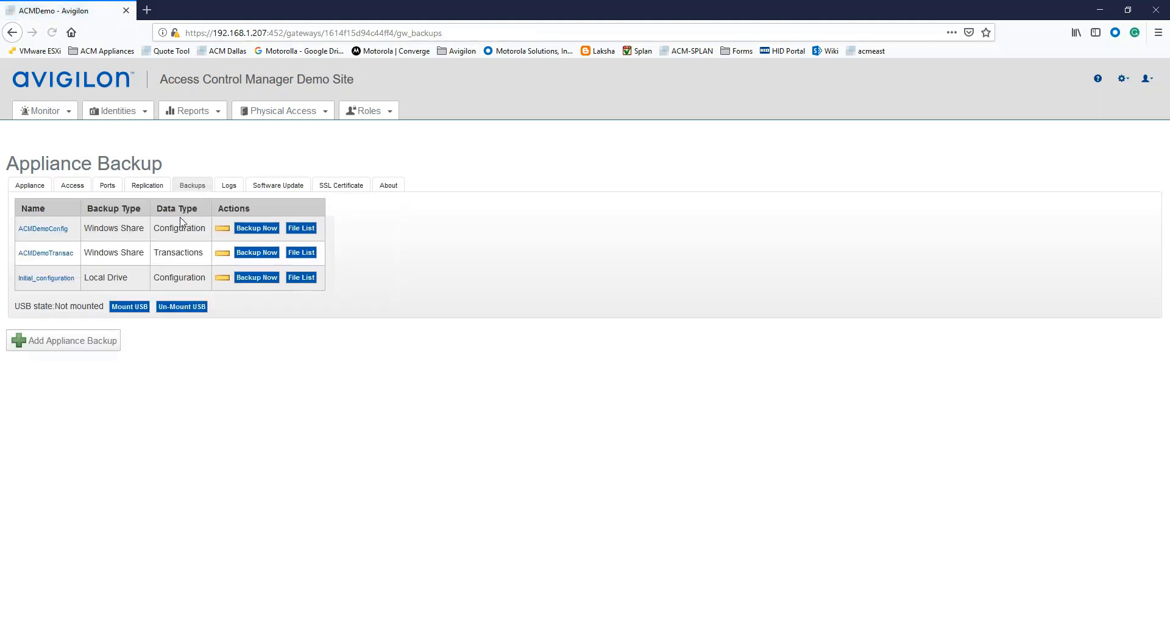
pyautogui.click(44, 346)
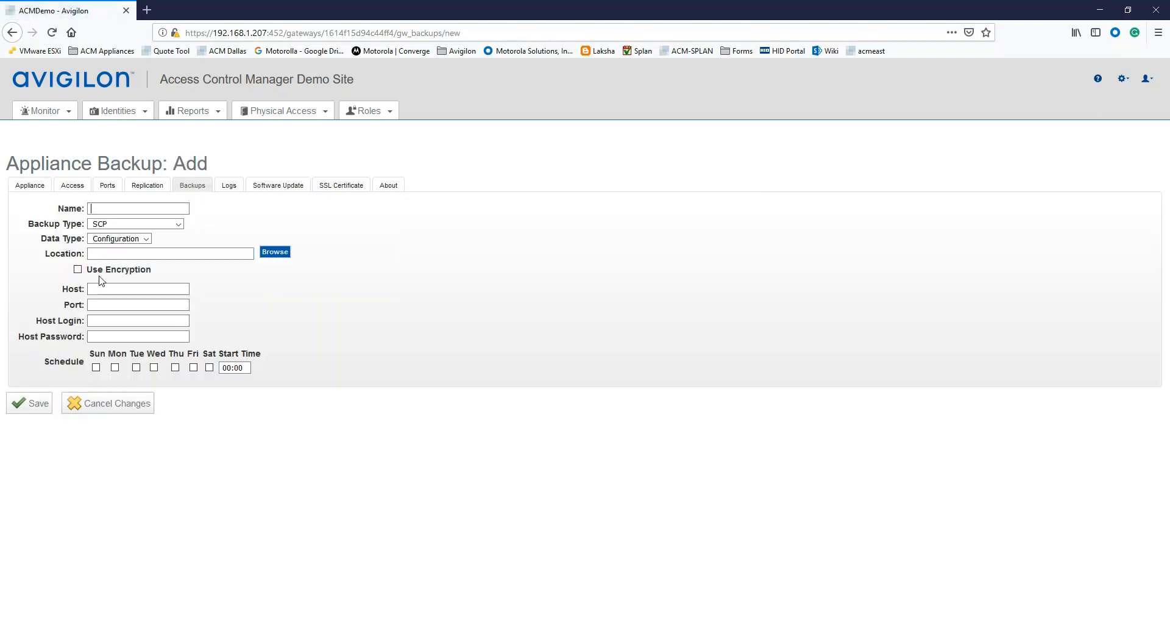
pyautogui.write('Transactions')
pyautogui.click(117, 224)
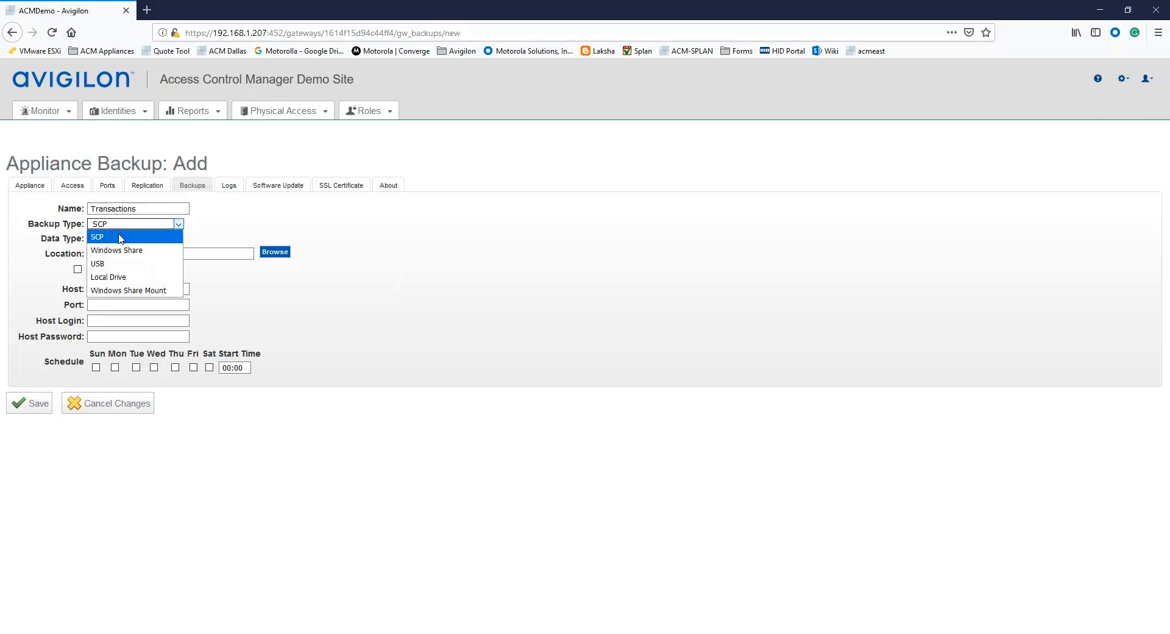
pyautogui.click(115, 279)
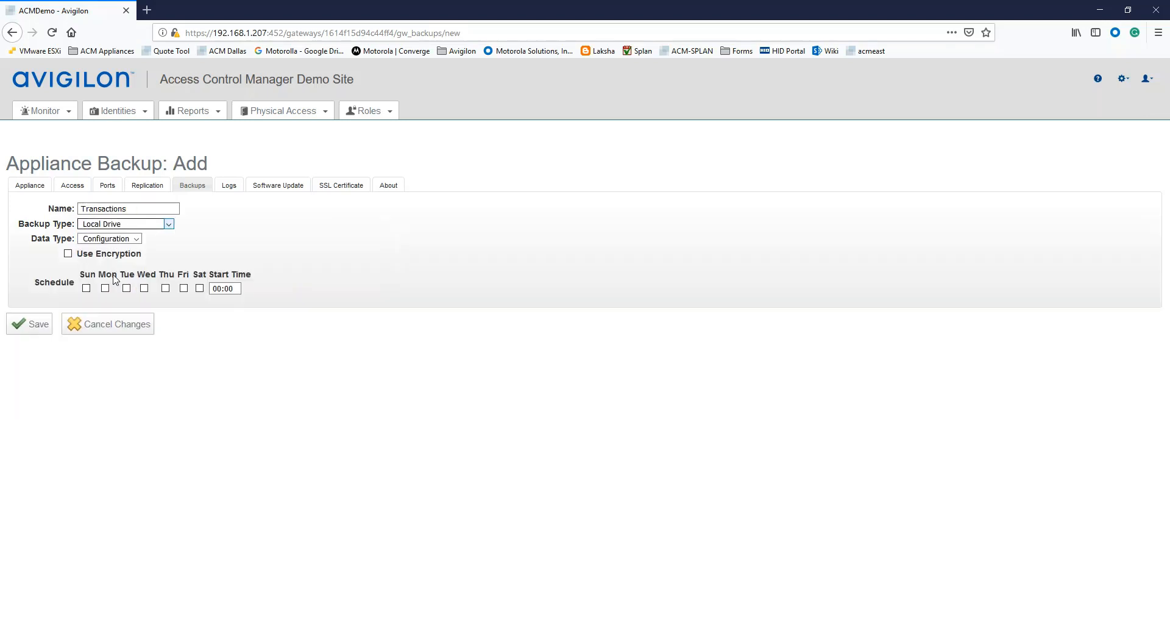
pyautogui.click(127, 240)
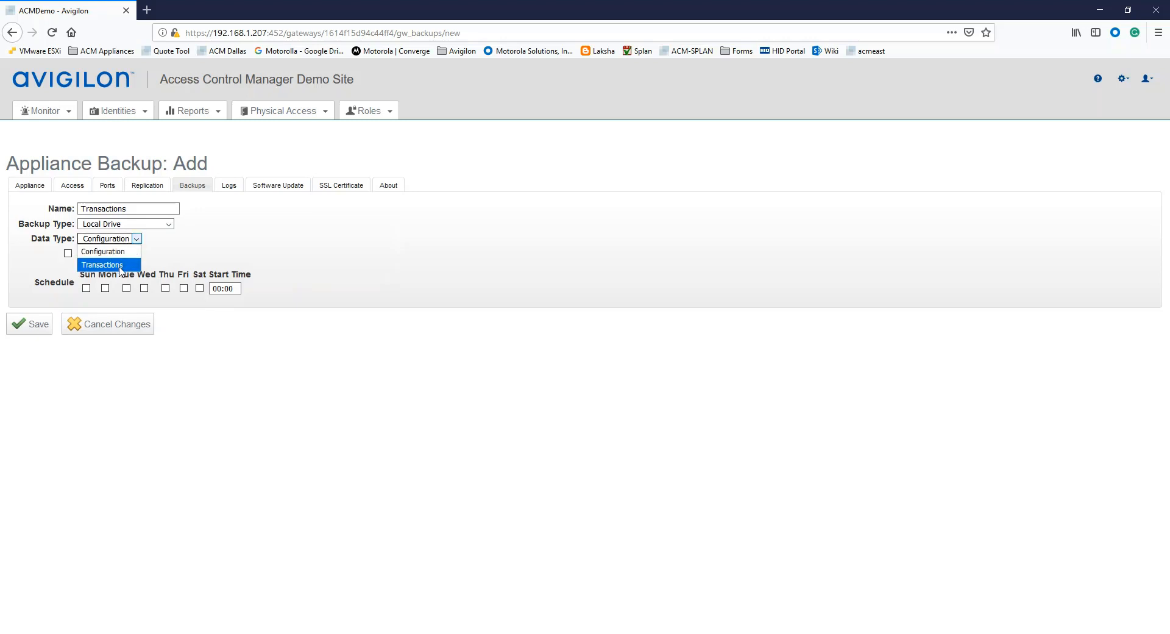
pyautogui.click(117, 267)
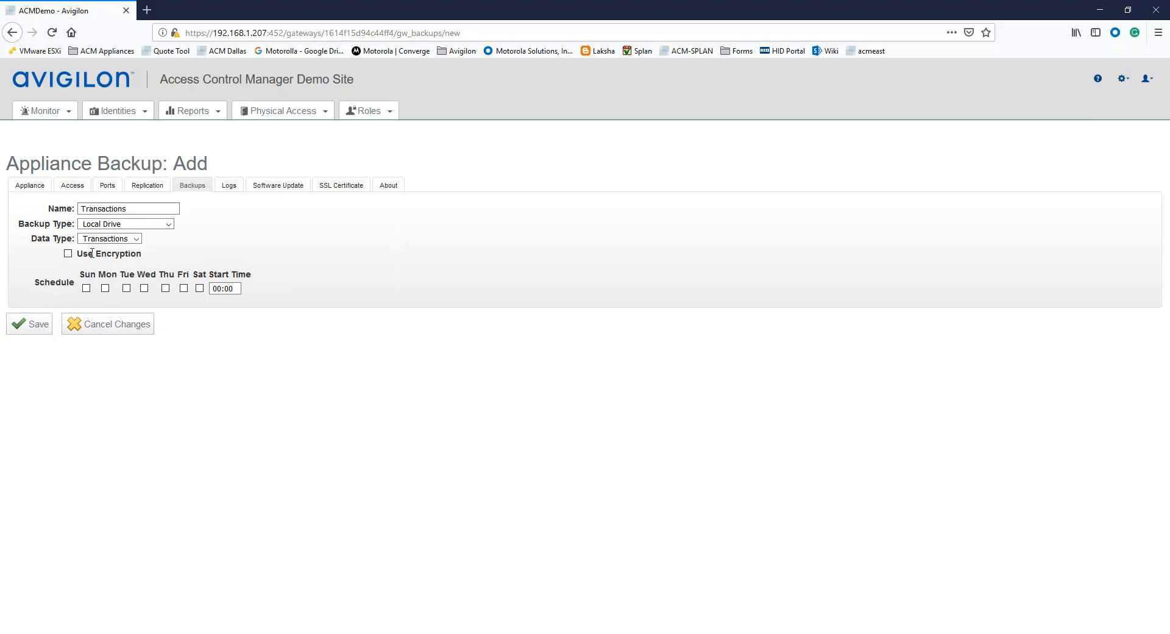
pyautogui.click(36, 334)
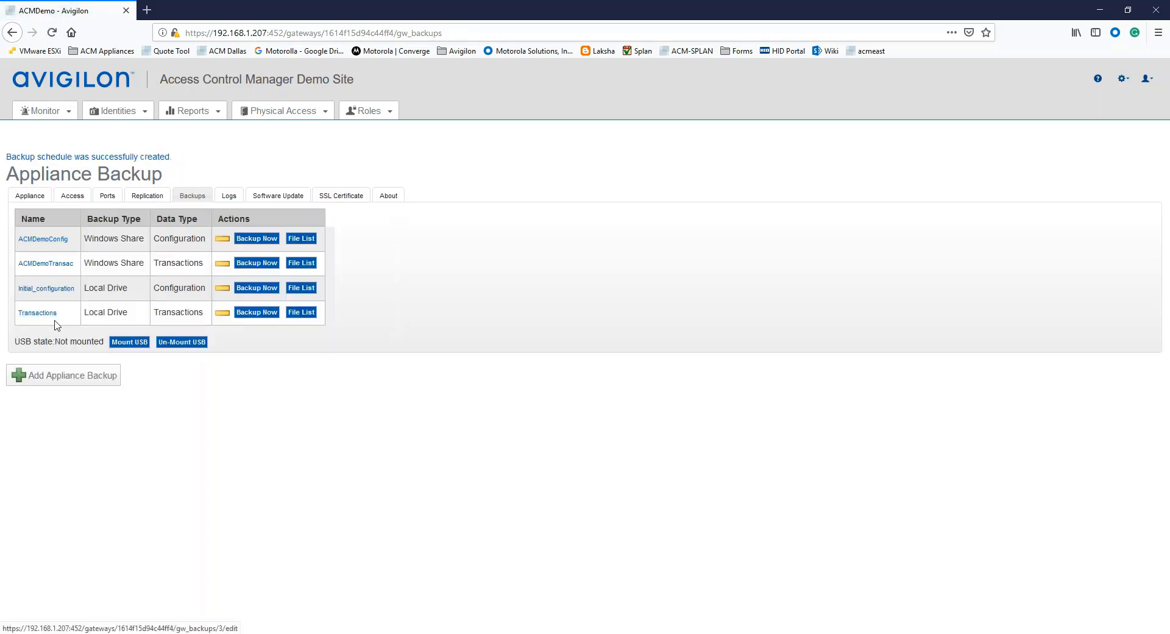
# Run the Transactions backup immediately, check the download prompt for its backup file, and dismiss it without saving
pyautogui.click(254, 314)
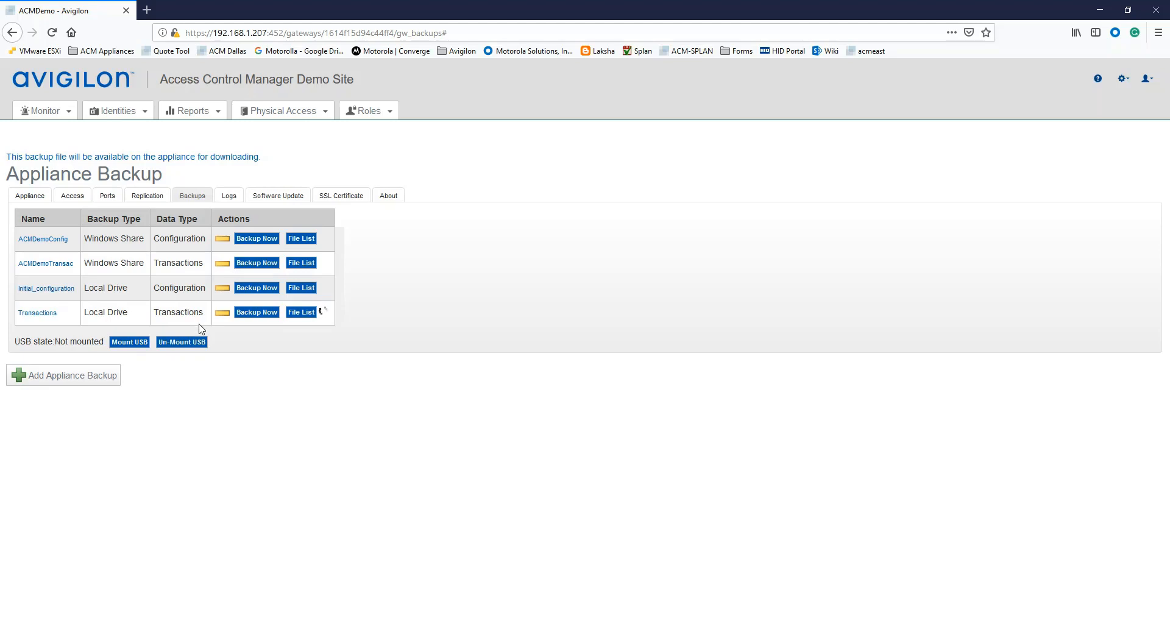
pyautogui.click(305, 314)
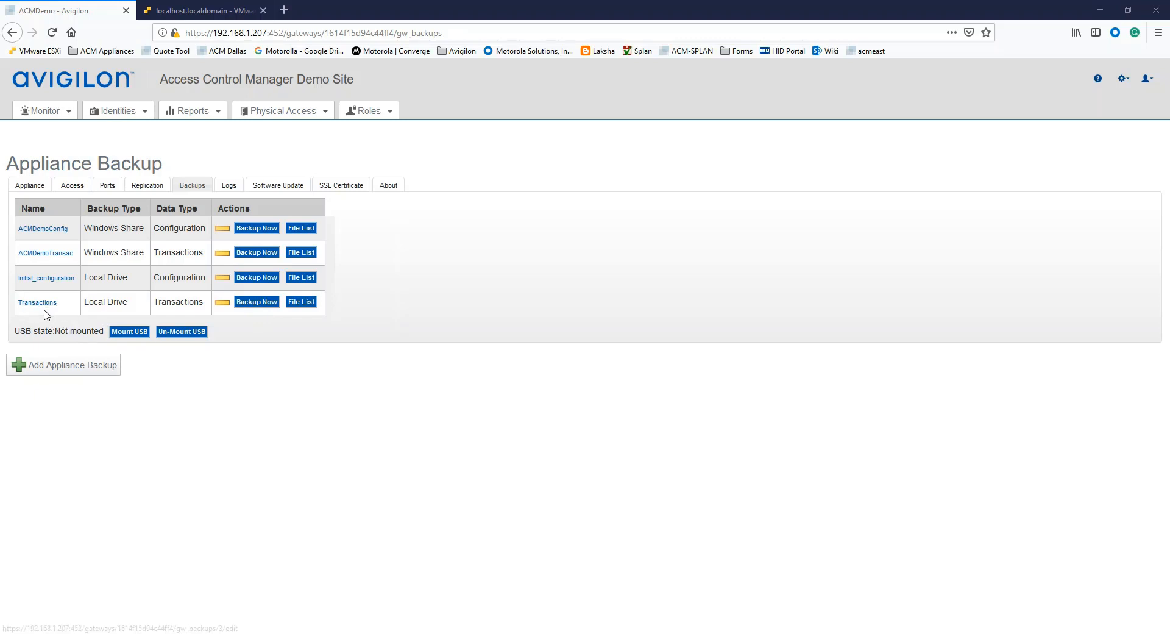
pyautogui.click(304, 304)
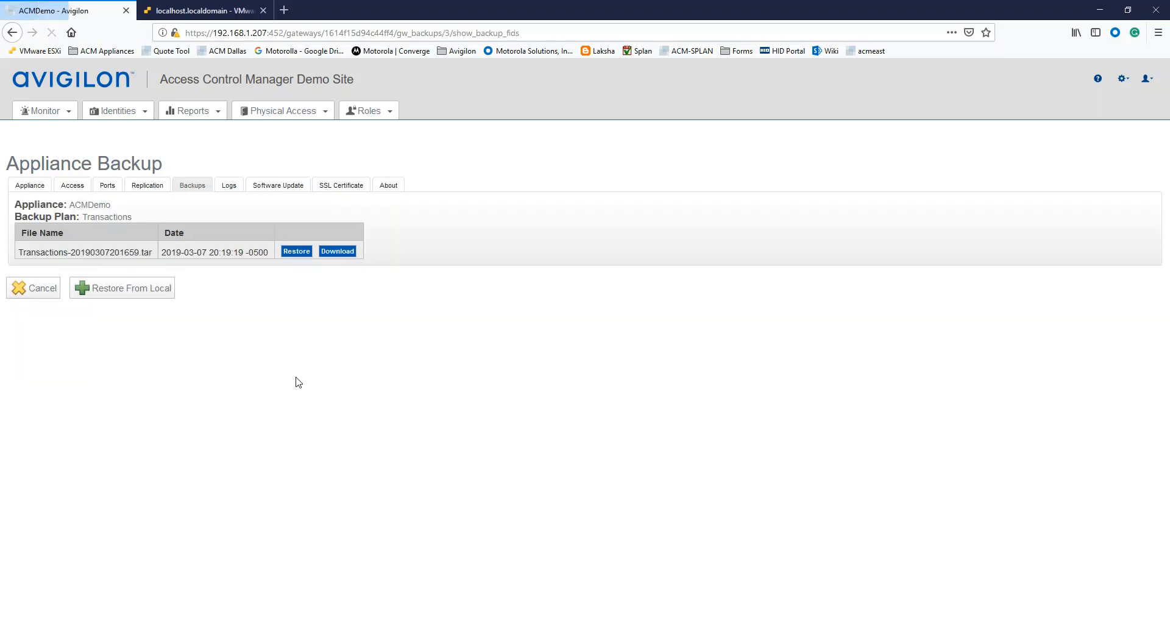
pyautogui.click(336, 252)
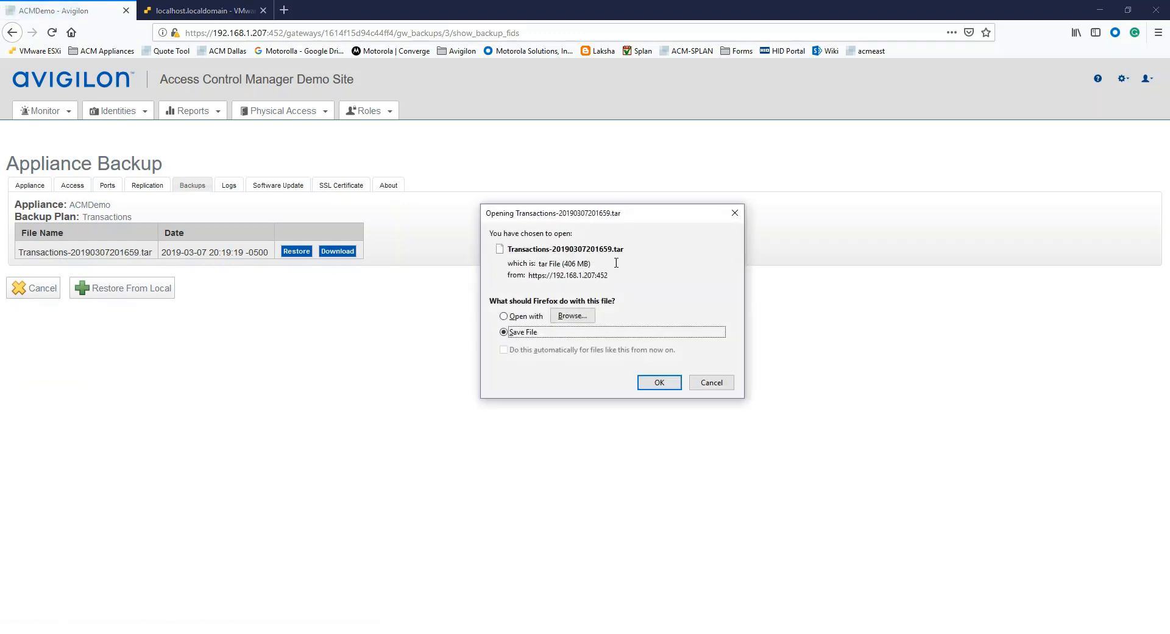
pyautogui.click(718, 385)
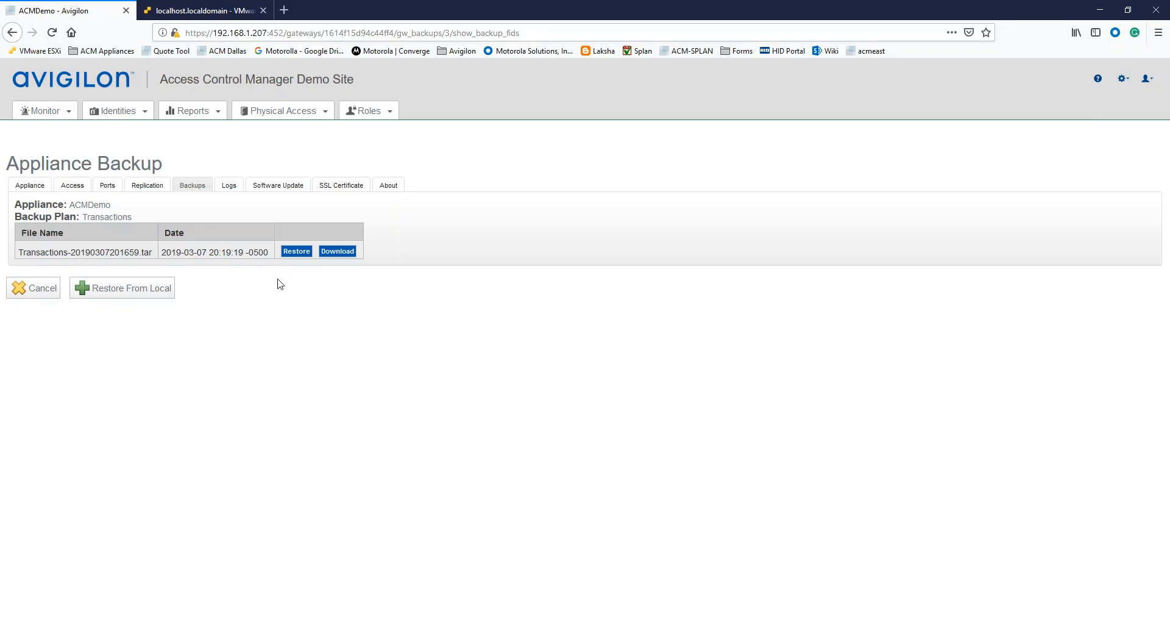
# Review the backup files and restore options of the Initial_configuration plan, and return to the backup list
pyautogui.click(190, 186)
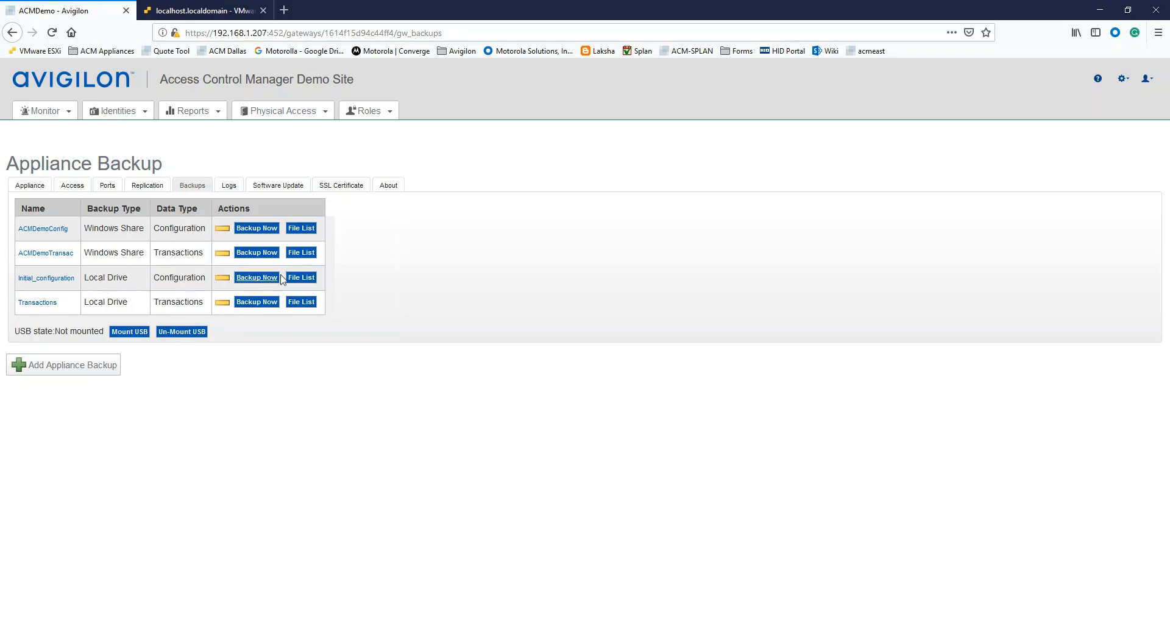
pyautogui.click(299, 280)
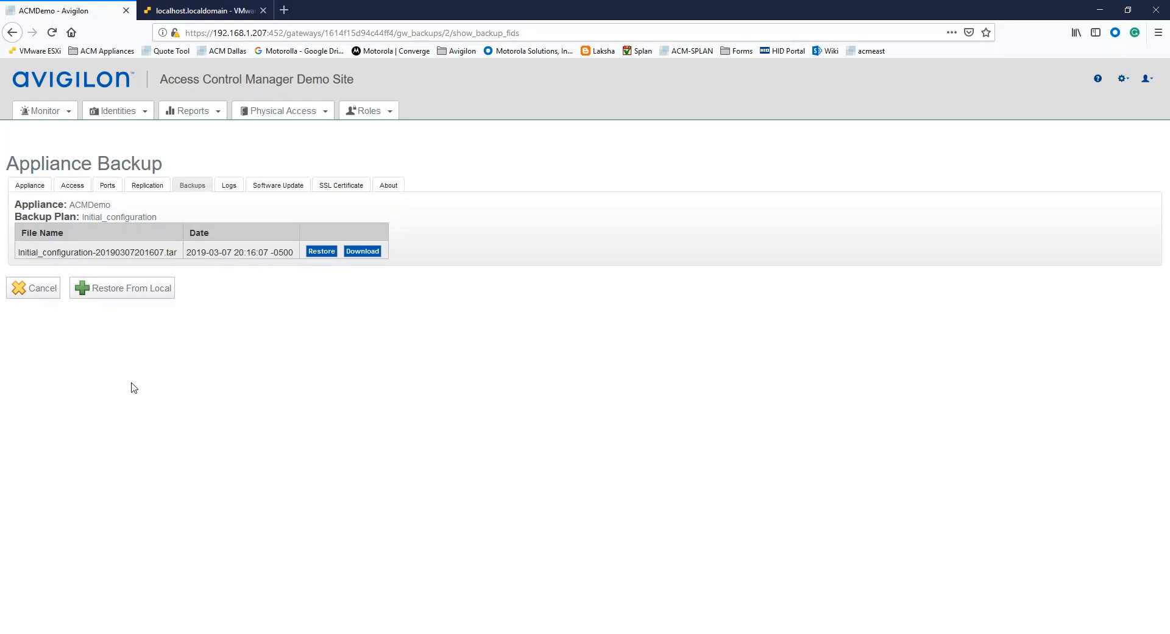
pyautogui.click(28, 298)
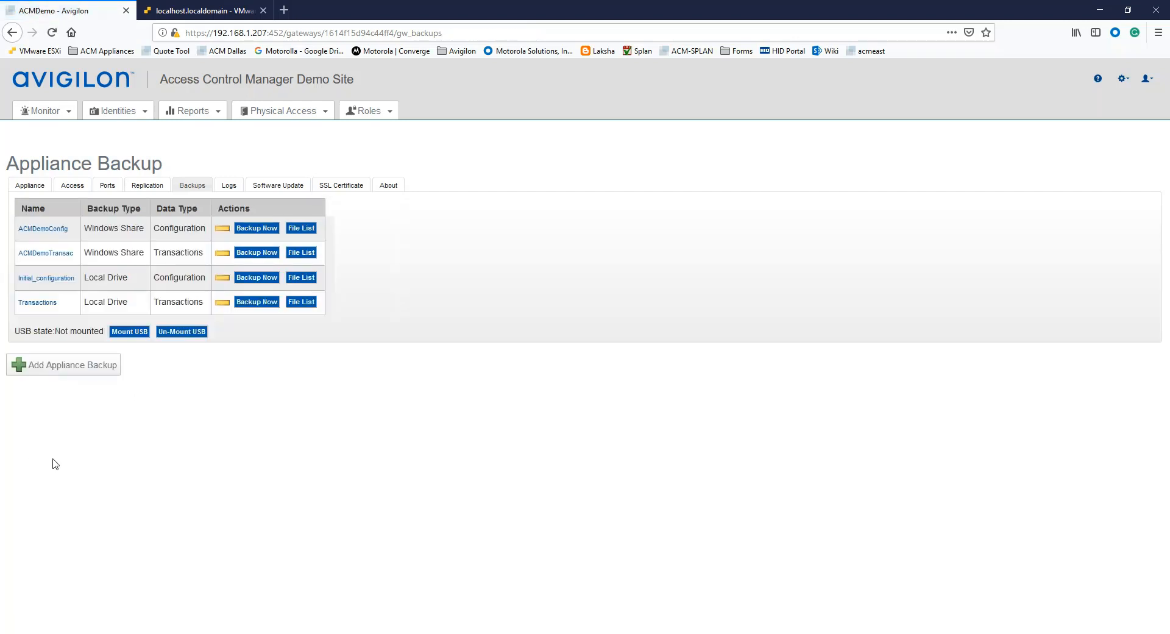